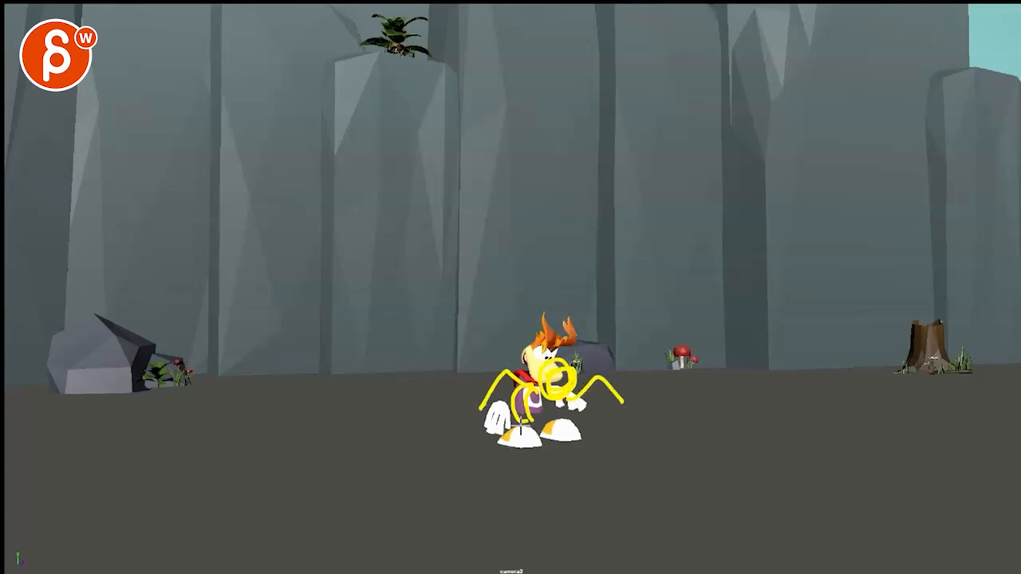
Clear the rig-control selection so only the posed character remains visible.
{"action": "left_click", "coordinate": [548, 467]}
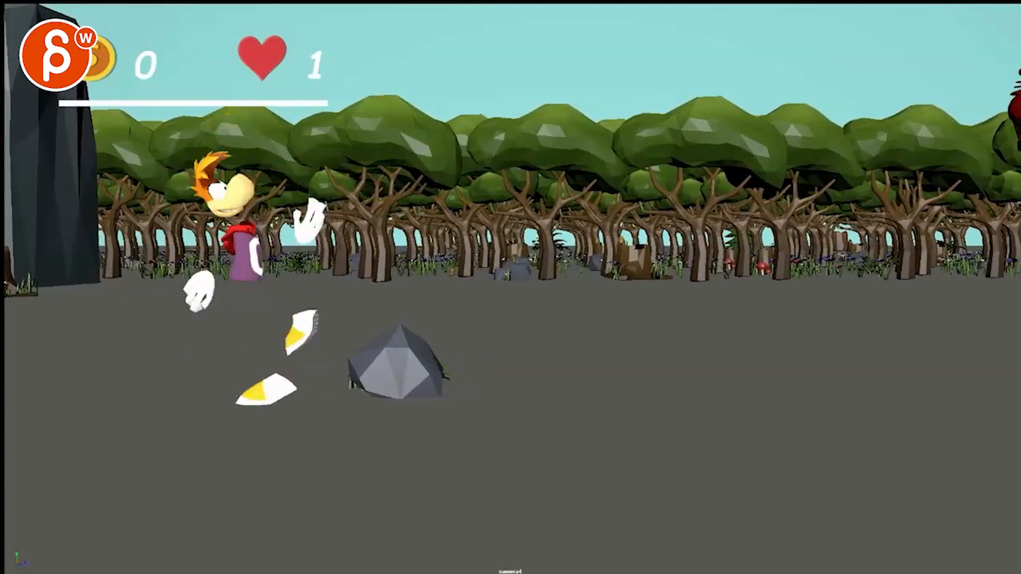
Choose red in the Select Color chooser and confirm it for the drawover.
{"action": "left_click", "coordinate": [381, 229]}
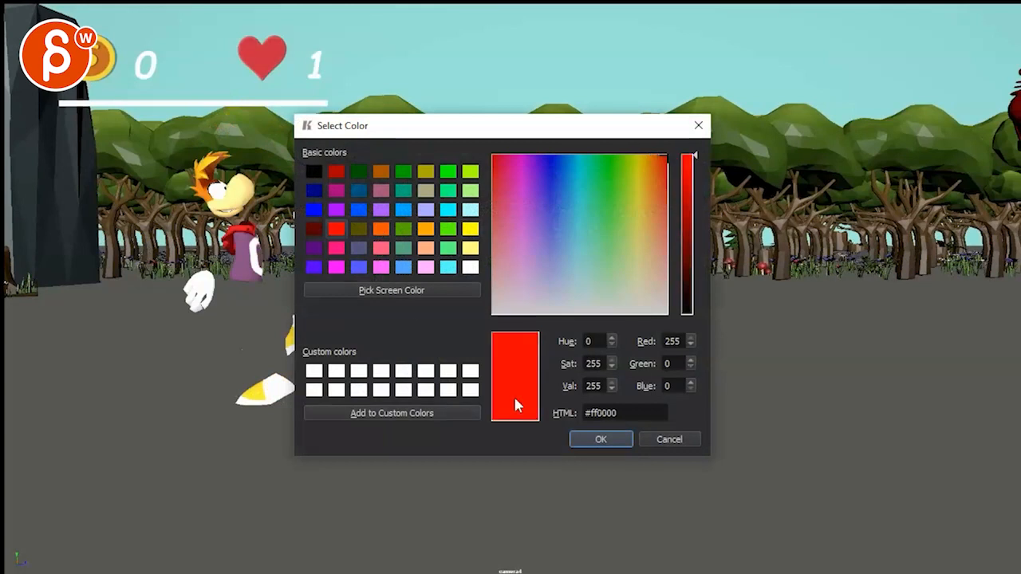
{"action": "left_click", "coordinate": [596, 442]}
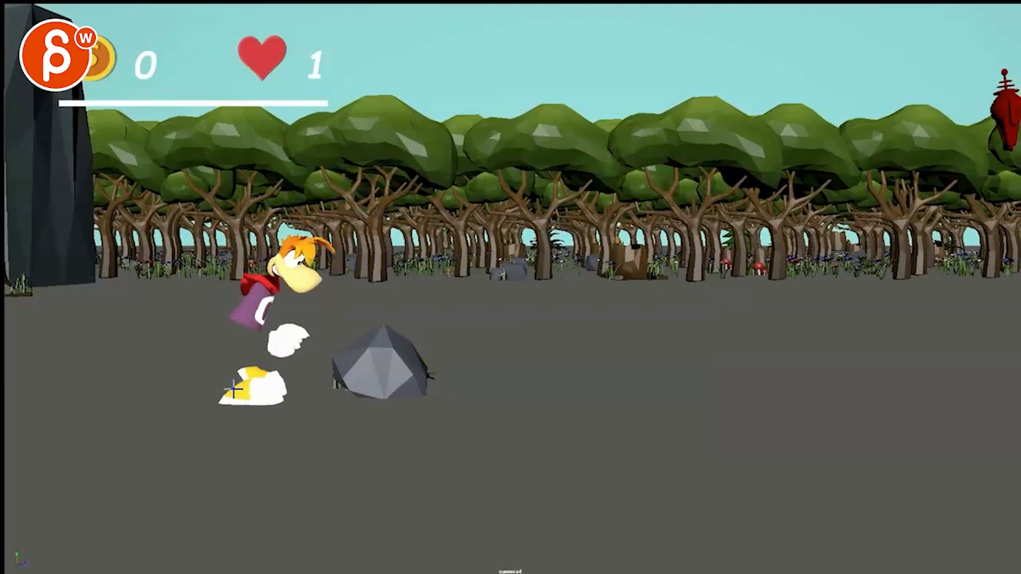